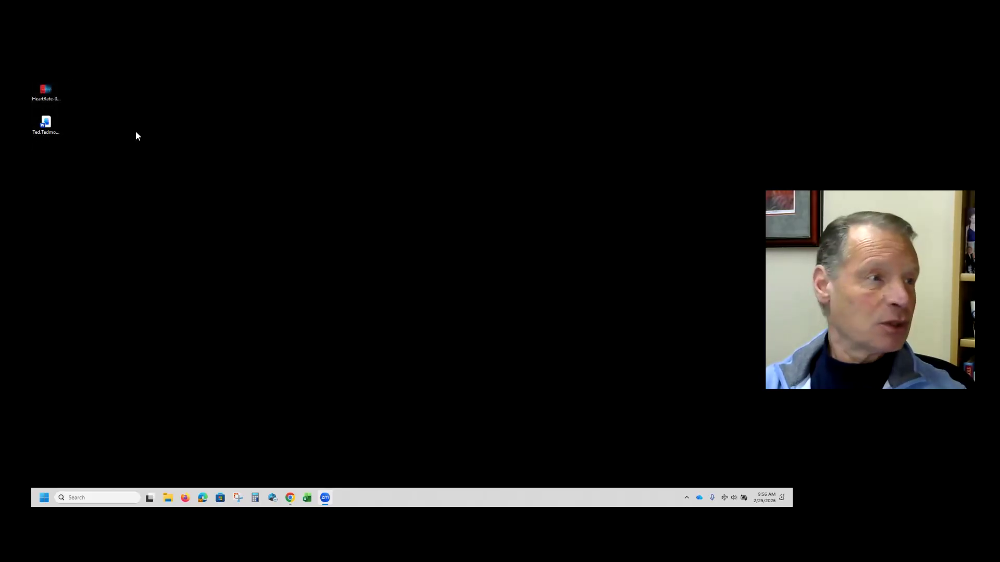
Open the MaximumHeartRate document from the desktop for editing and enlarge it to 150% in a maximized window.
double_click(47, 124)
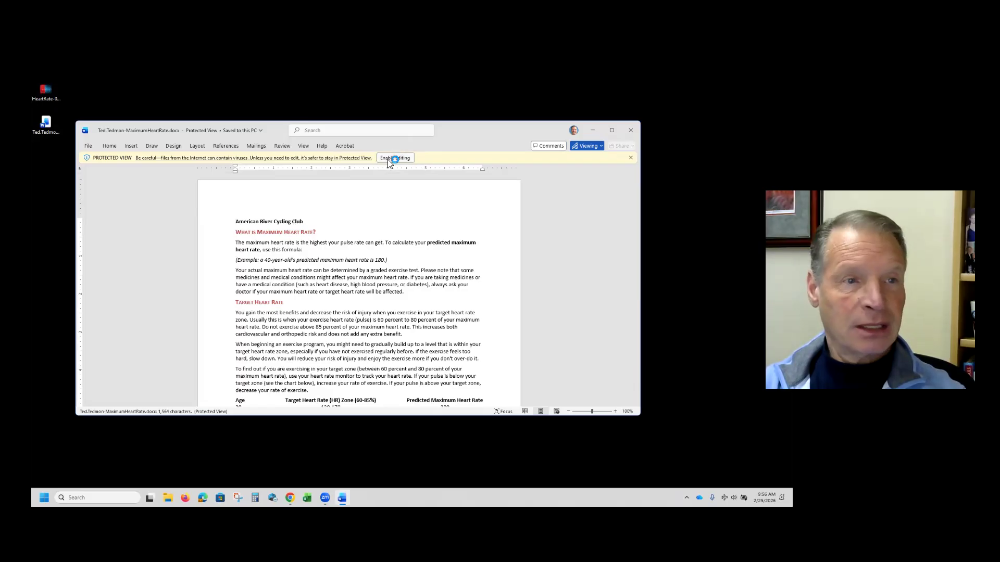
click(388, 159)
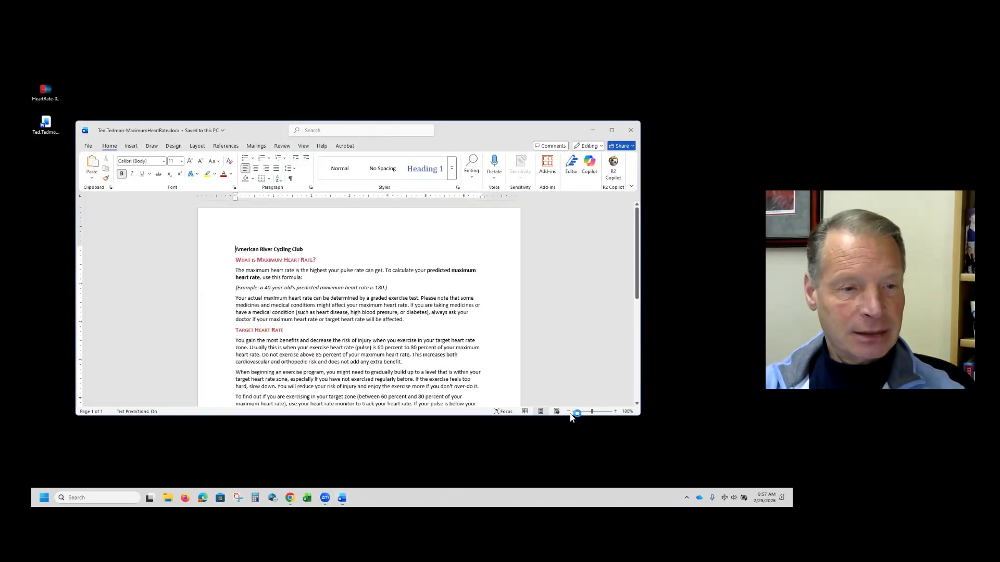
click(610, 132)
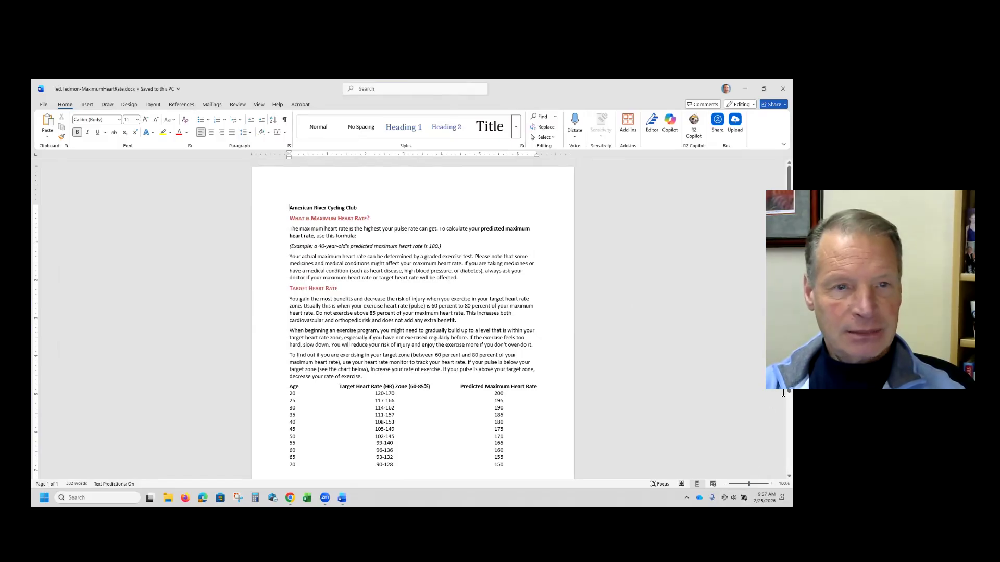
click(772, 483)
click(771, 484)
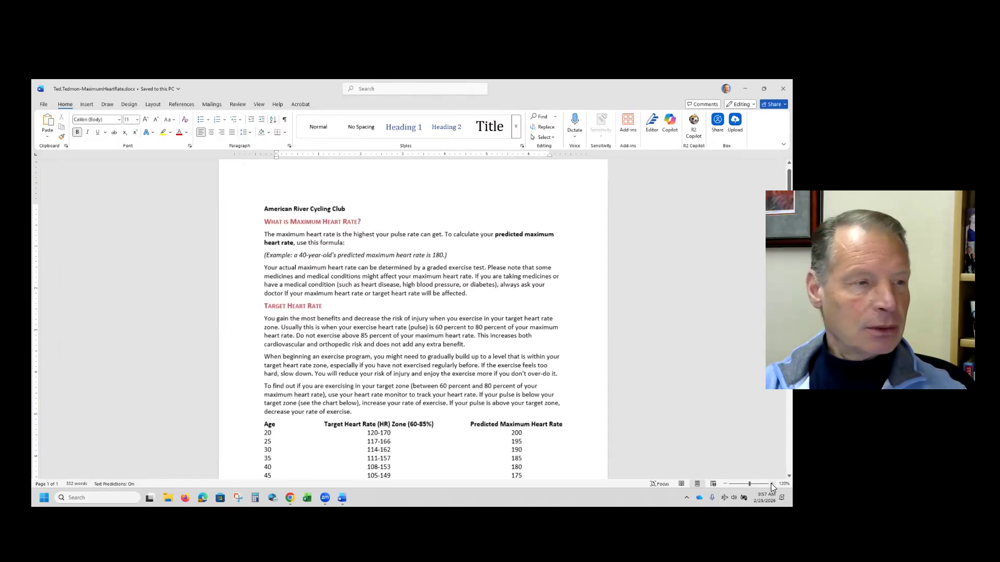
click(772, 484)
click(771, 484)
click(771, 483)
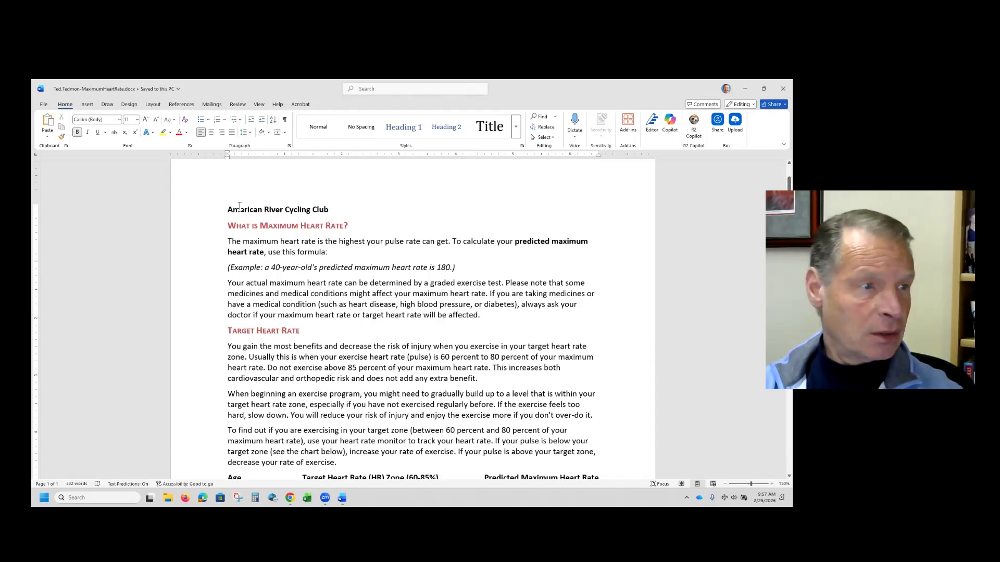
Convert the American River Cycling Club title, including its paragraph mark, to WordArt in the red-filled style of the first row.
drag(229, 210, 335, 210)
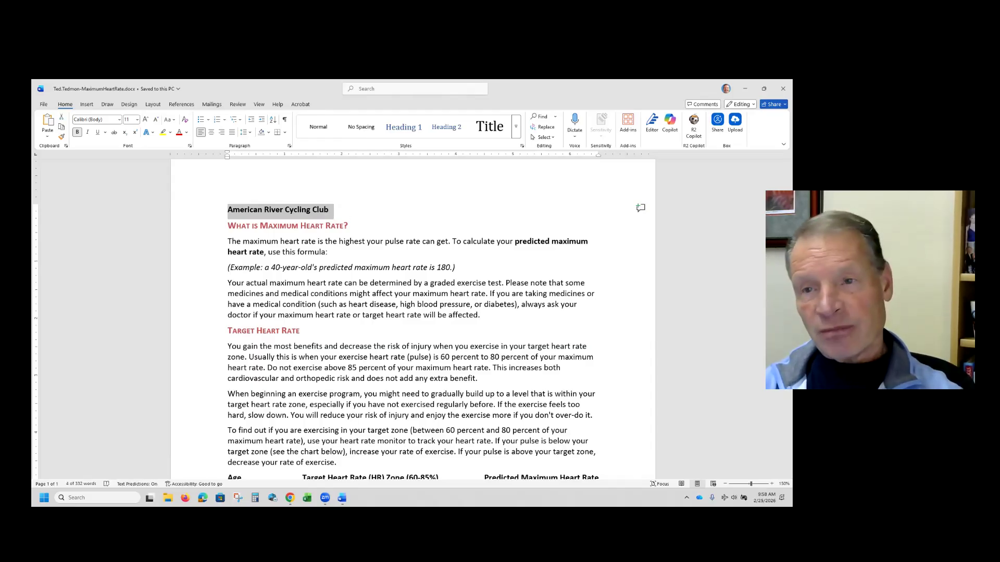
click(285, 121)
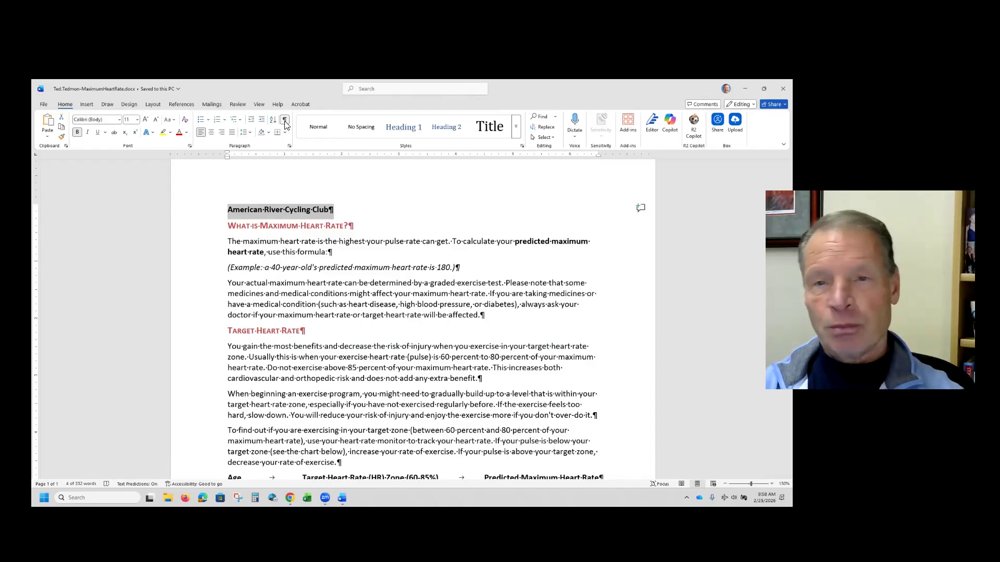
click(285, 121)
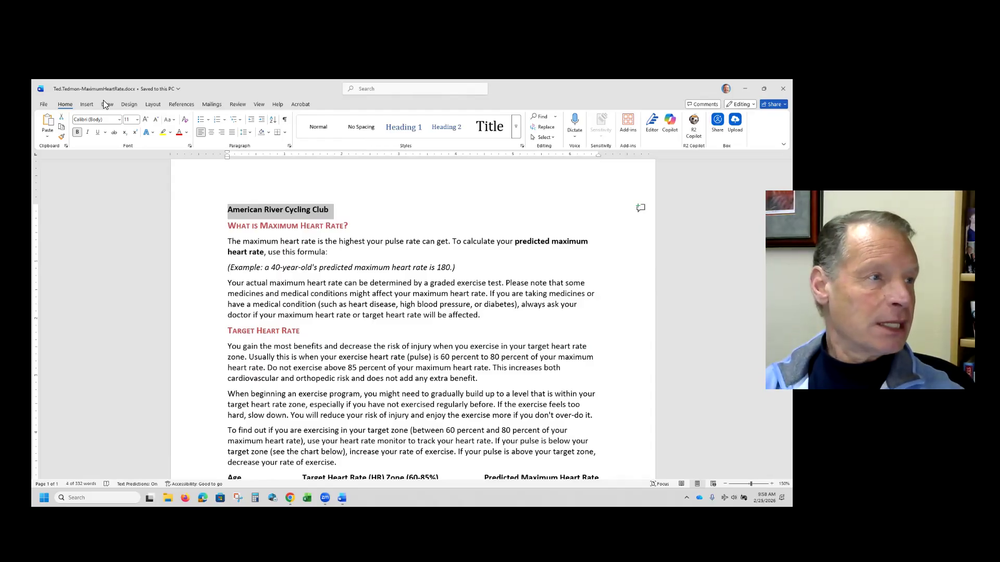
click(87, 105)
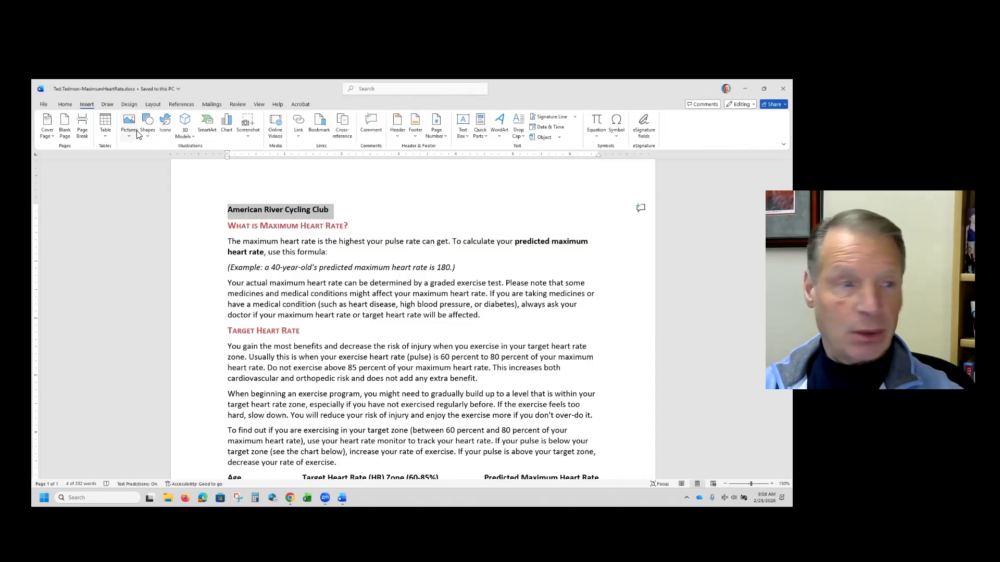
click(498, 133)
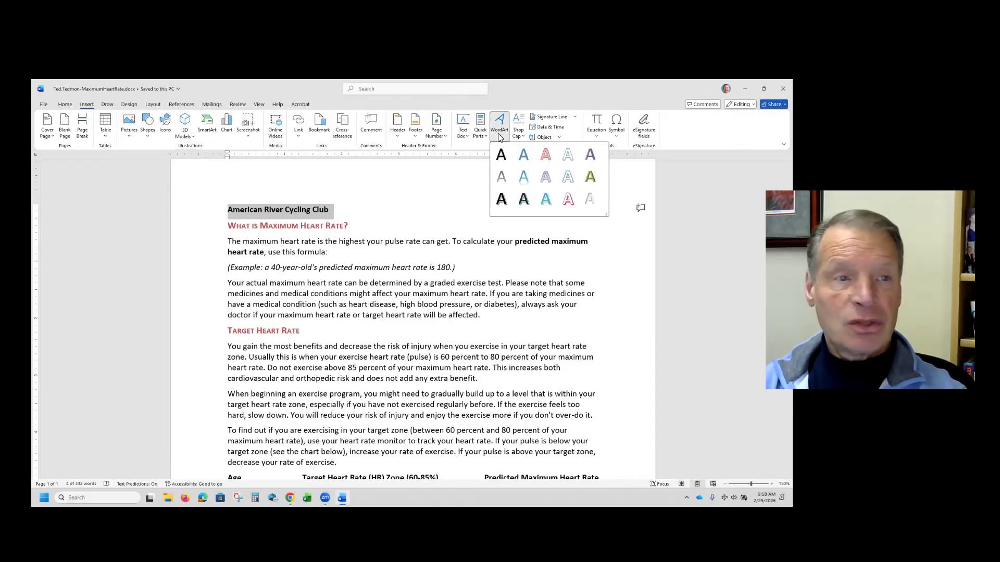
click(546, 156)
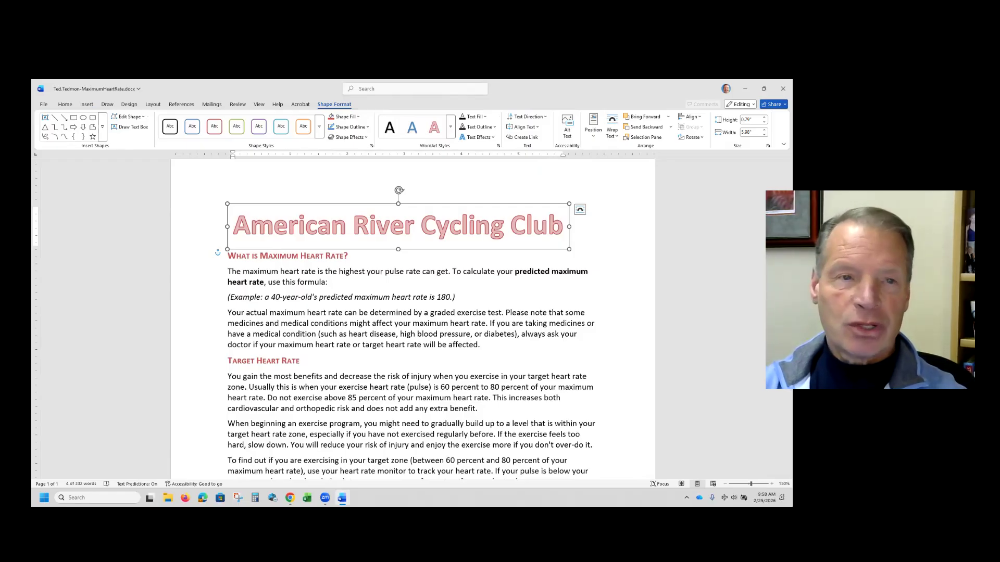
Set the WordArt title's width to 6.5" and its horizontal alignment to Centered relative to Margin.
click(753, 132)
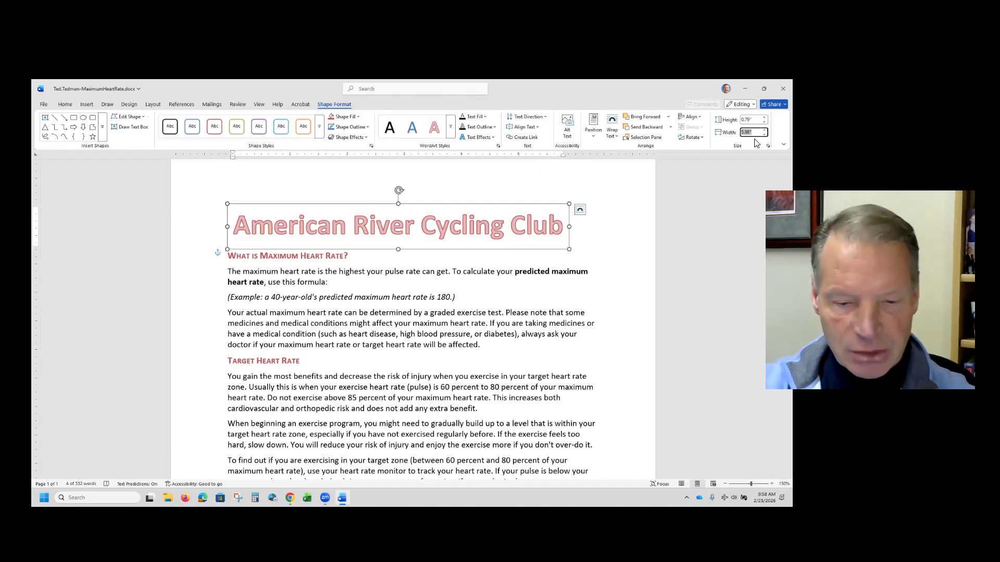
text(6.5)
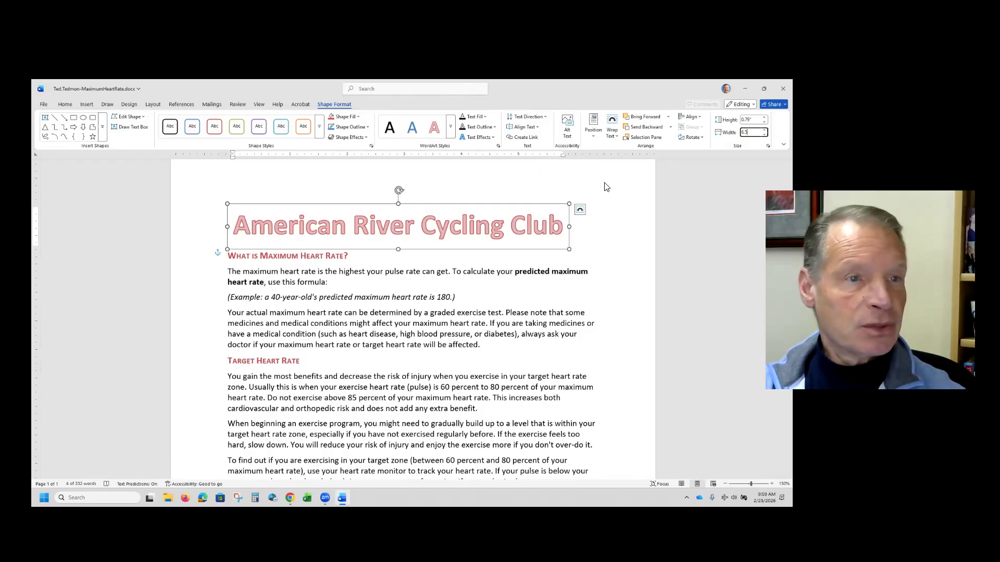
click(596, 137)
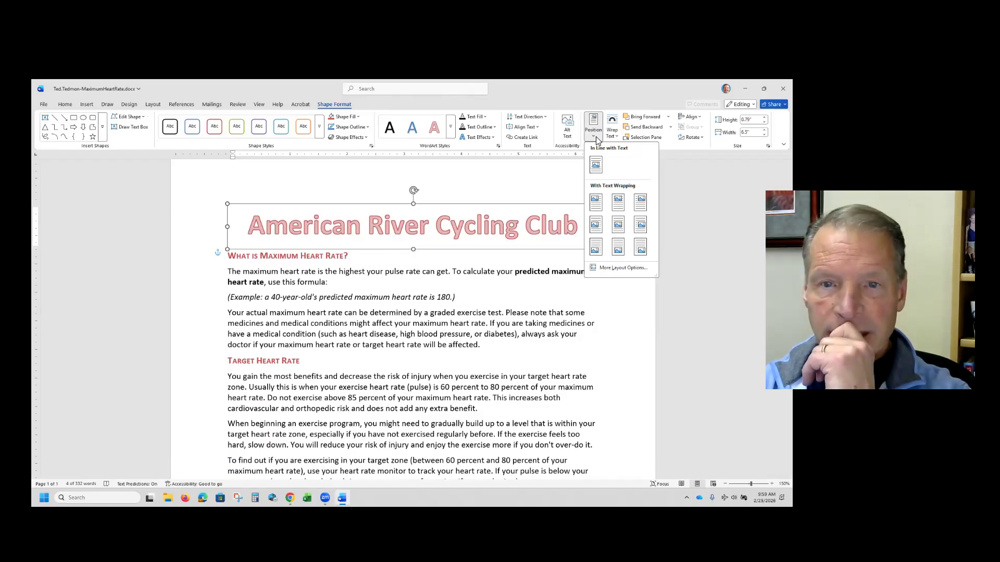
click(606, 269)
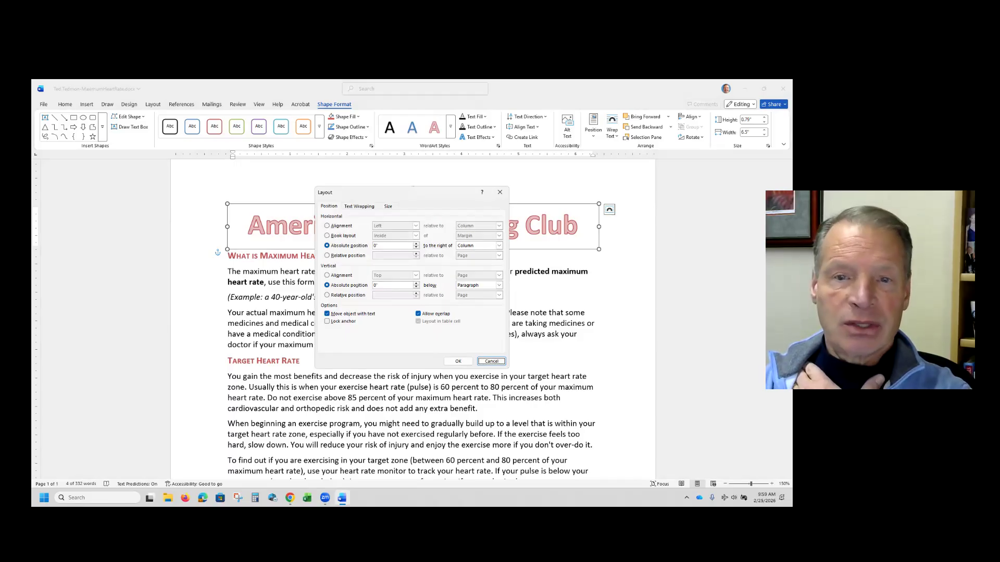
click(327, 227)
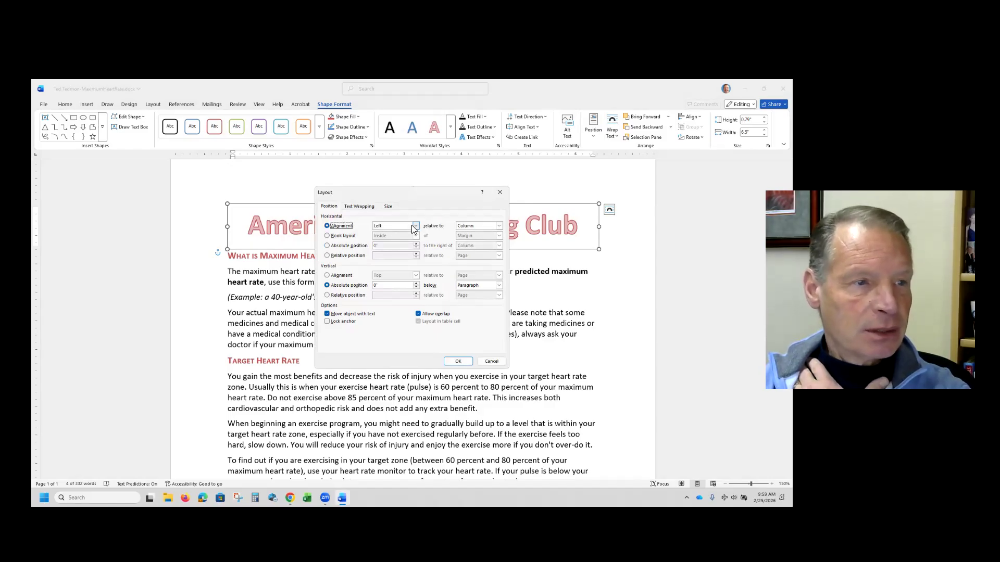
click(416, 225)
click(403, 238)
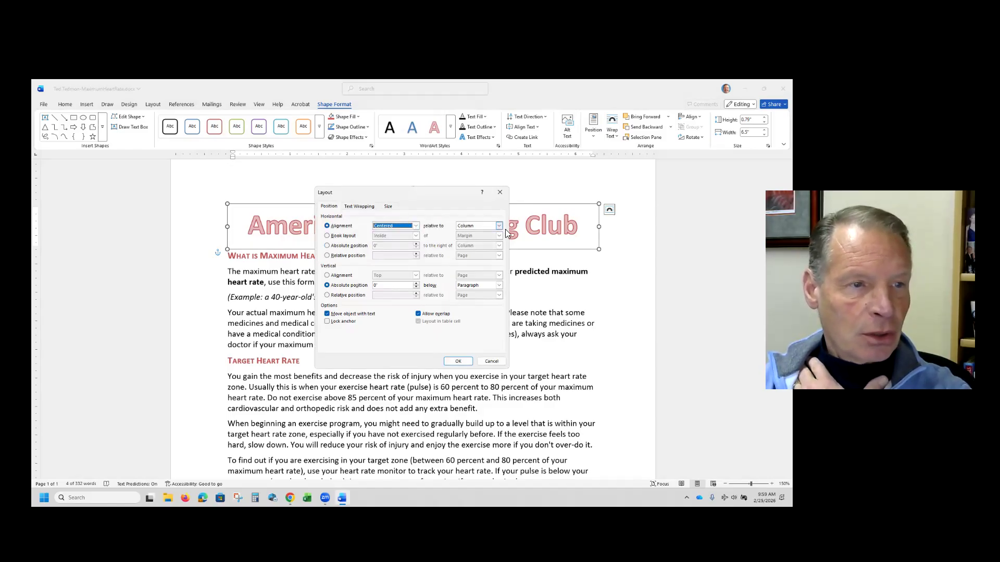
click(499, 226)
click(469, 232)
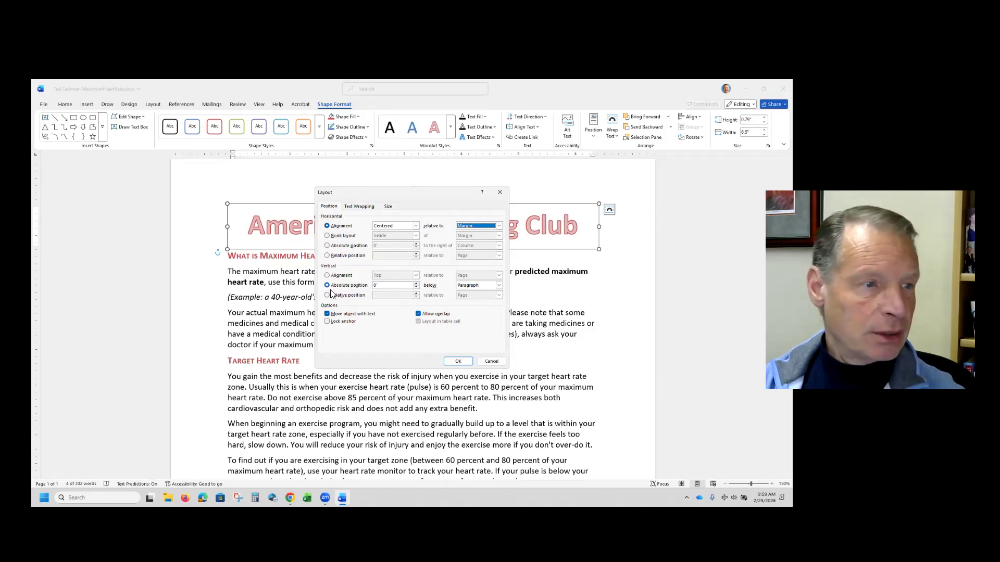
Set the WordArt title's vertical absolute position to 0.2" below Page and apply the layout.
drag(385, 285, 373, 286)
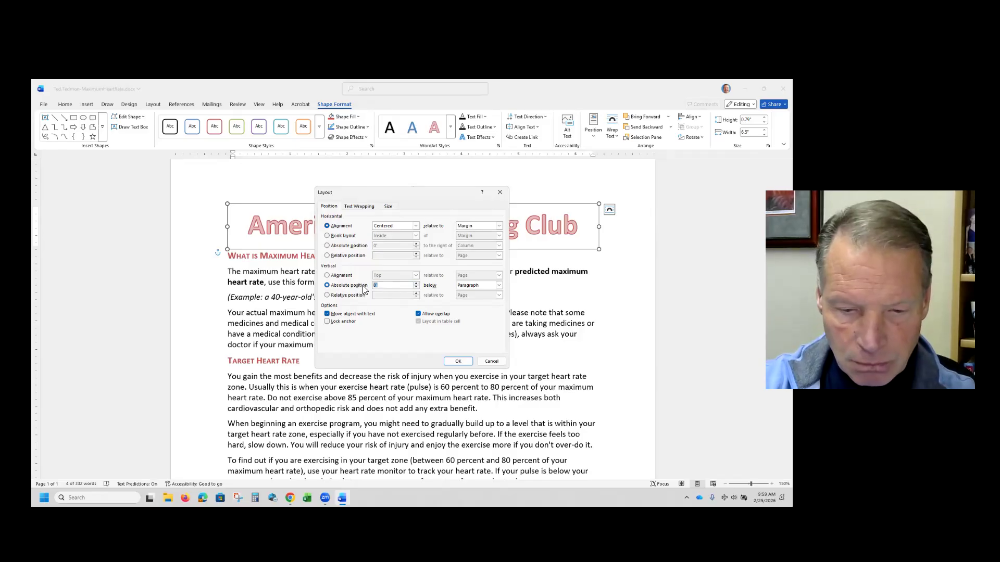
text(.2)
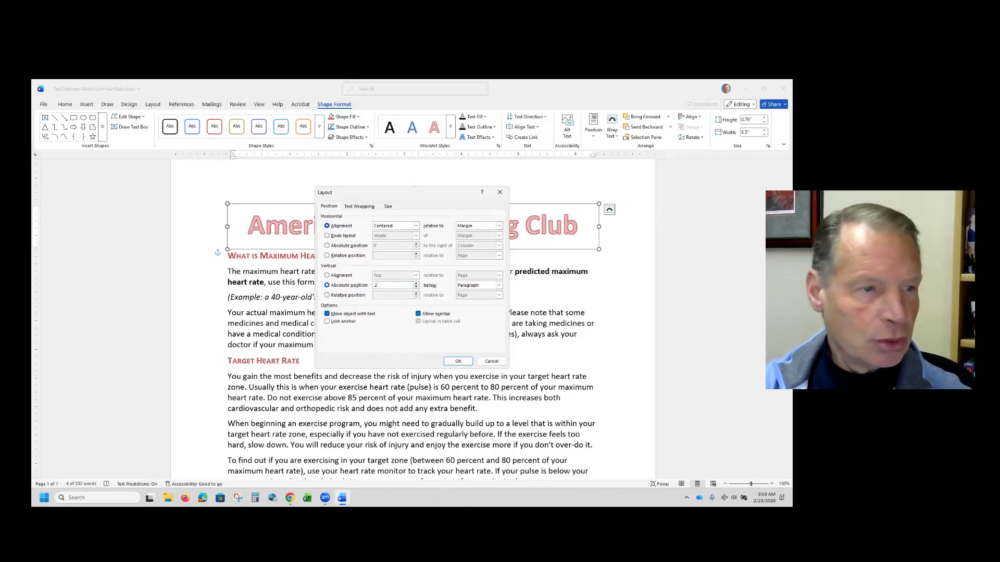
click(499, 285)
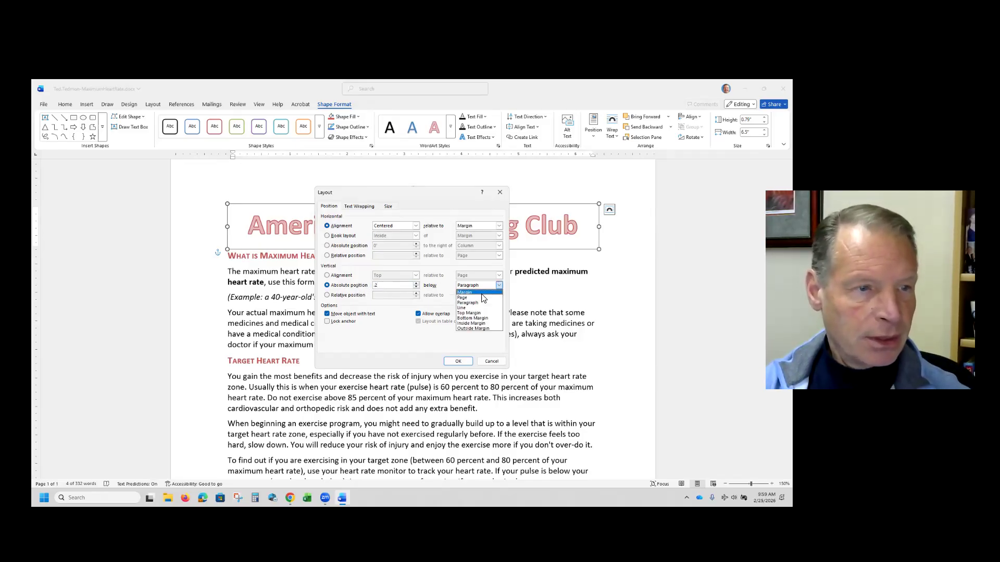
click(482, 298)
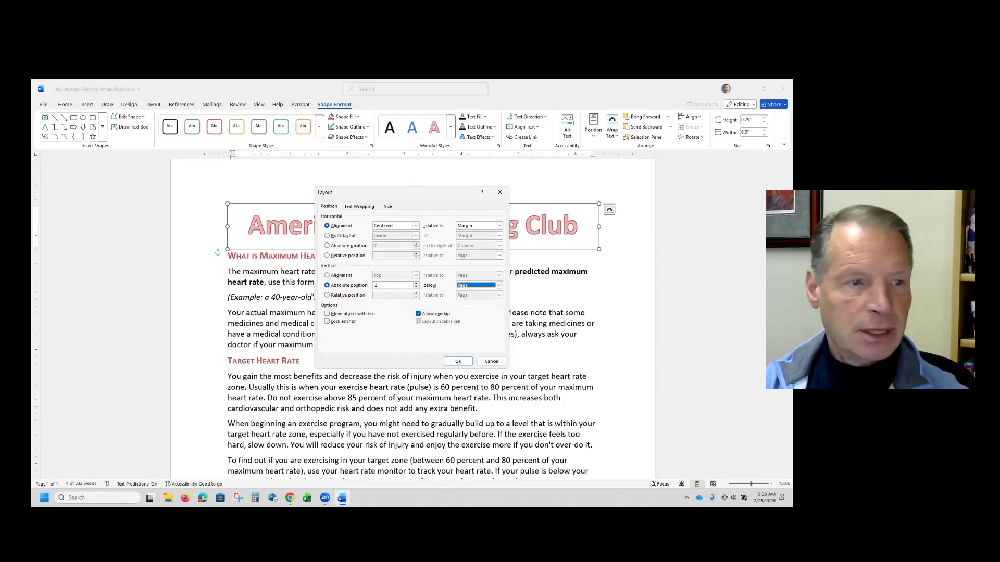
click(458, 361)
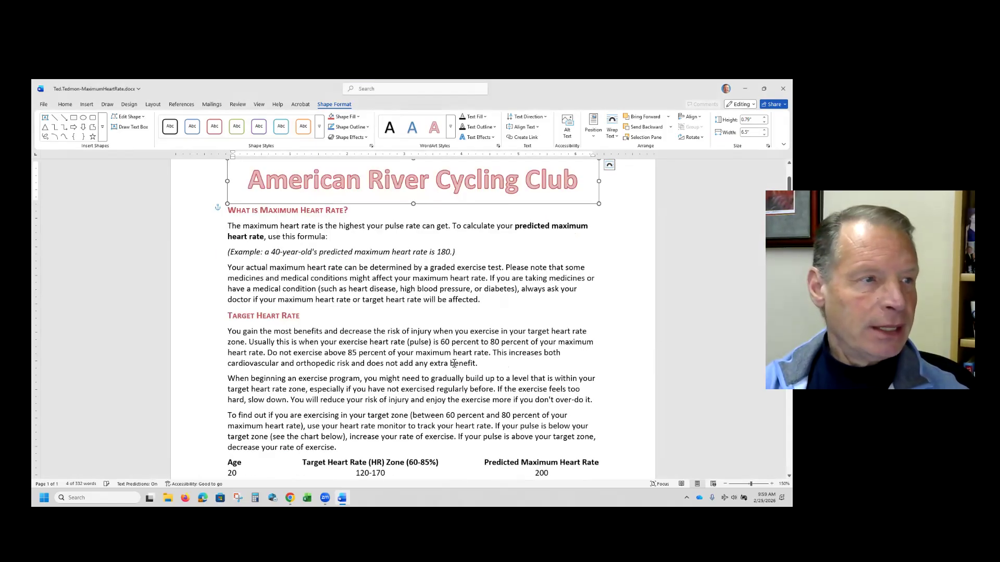
scroll(442, 208, up, 1)
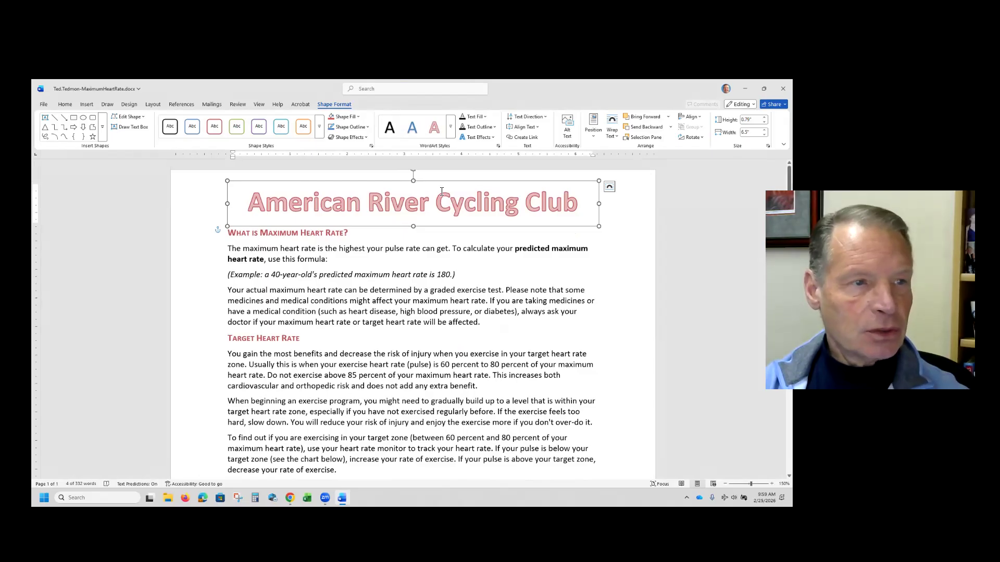
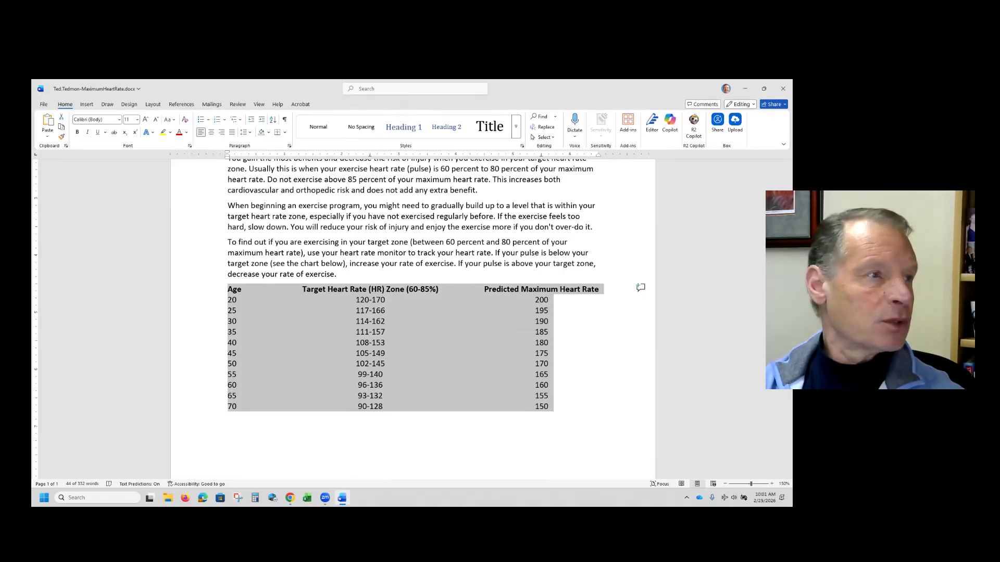
Convert the selected tabbed heart rate list to a table with AutoFit to contents and apply a red Grid Tables style with a solid header row.
click(87, 104)
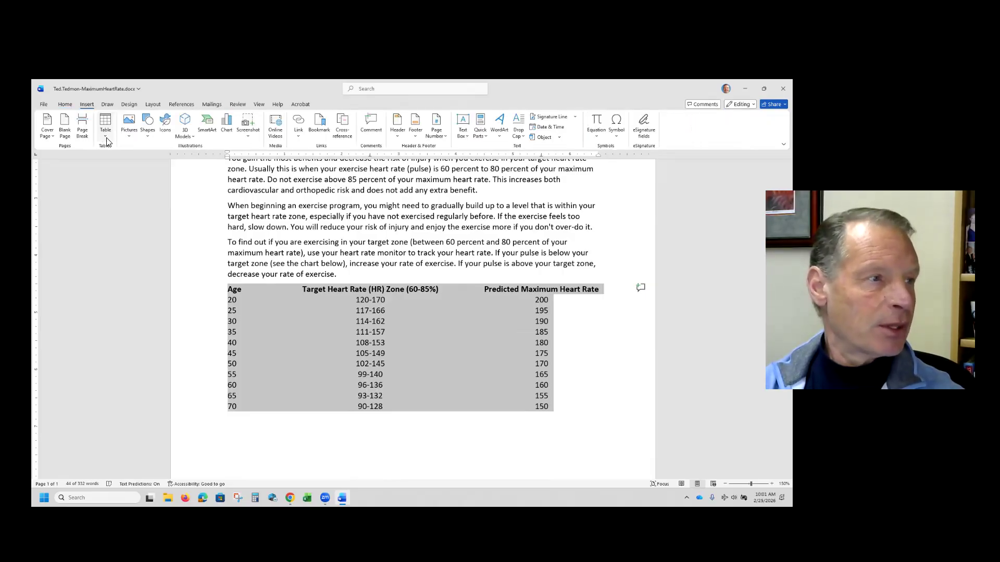
click(105, 133)
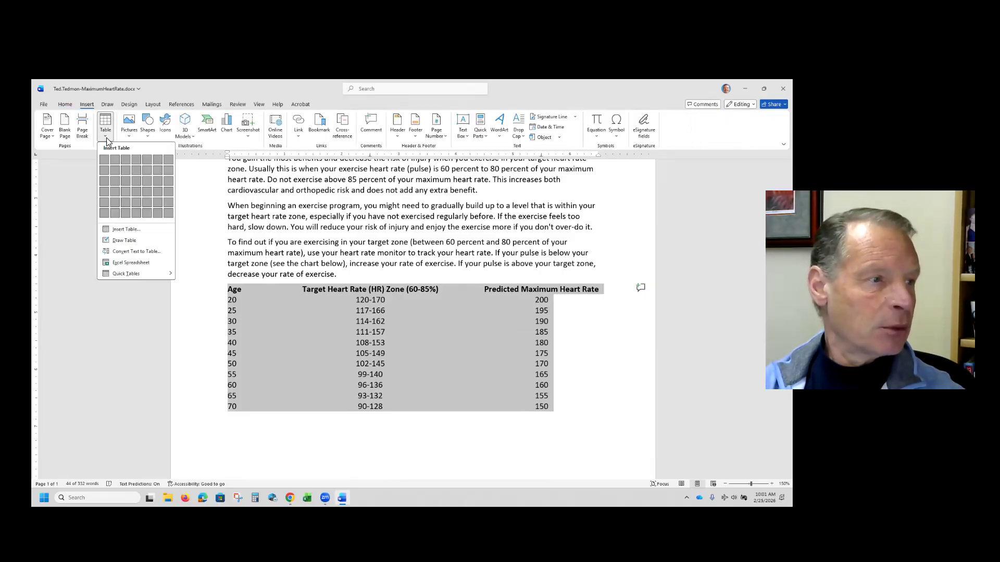
click(134, 252)
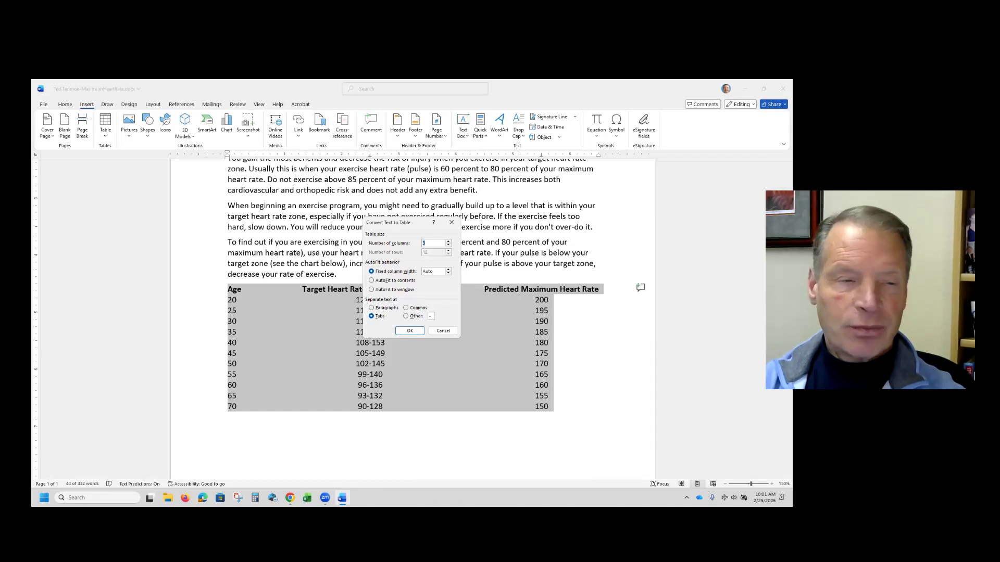
click(372, 282)
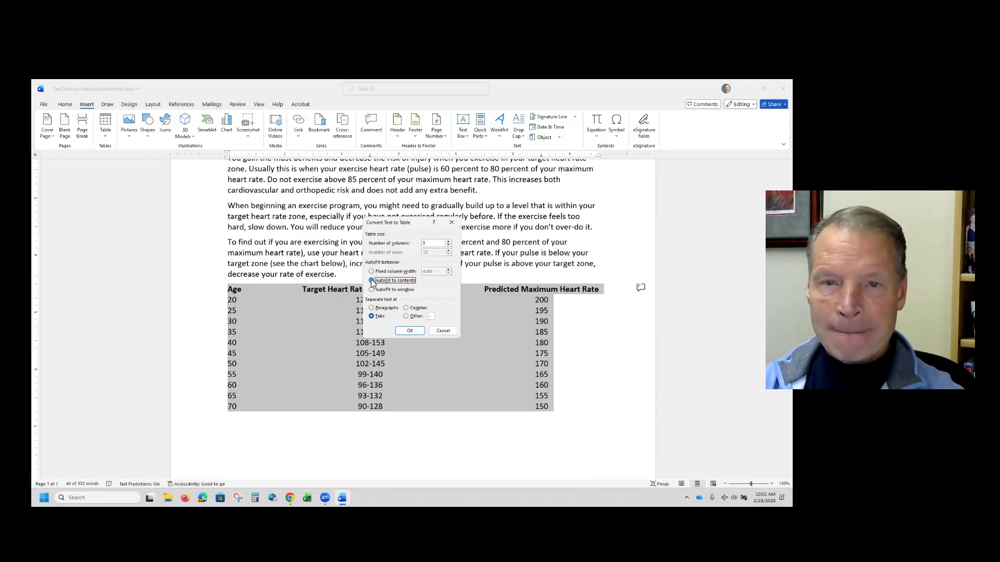
click(409, 332)
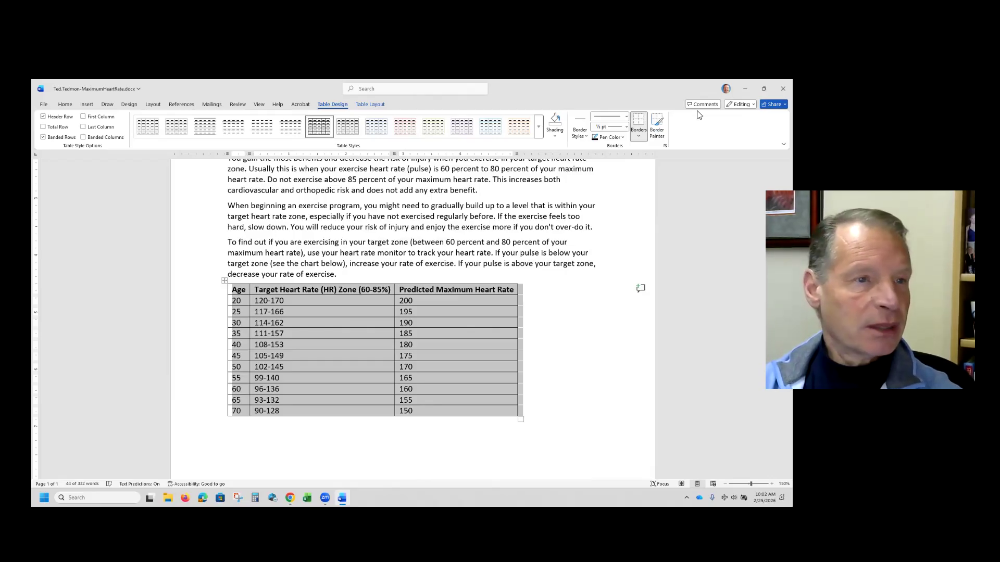
click(539, 128)
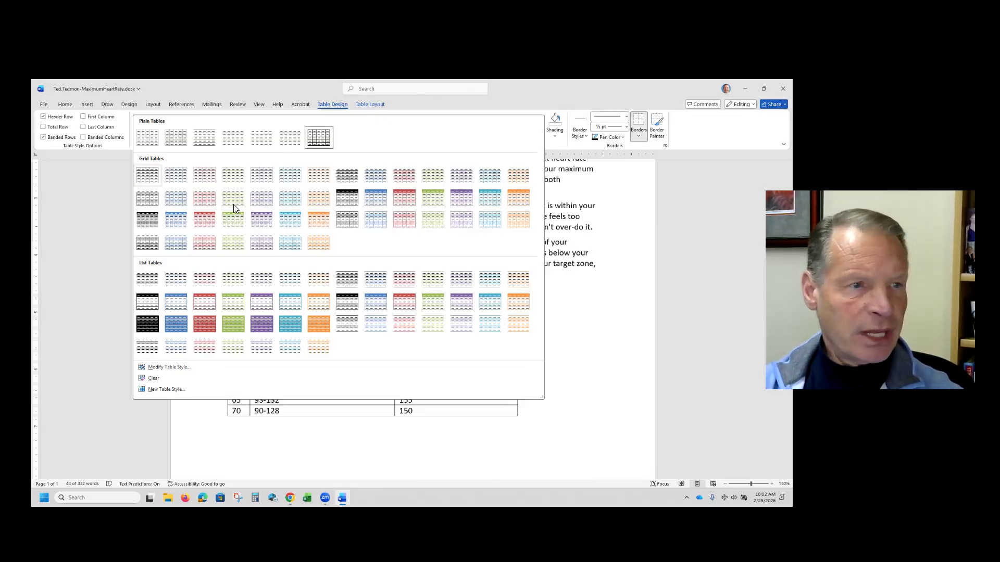
click(410, 200)
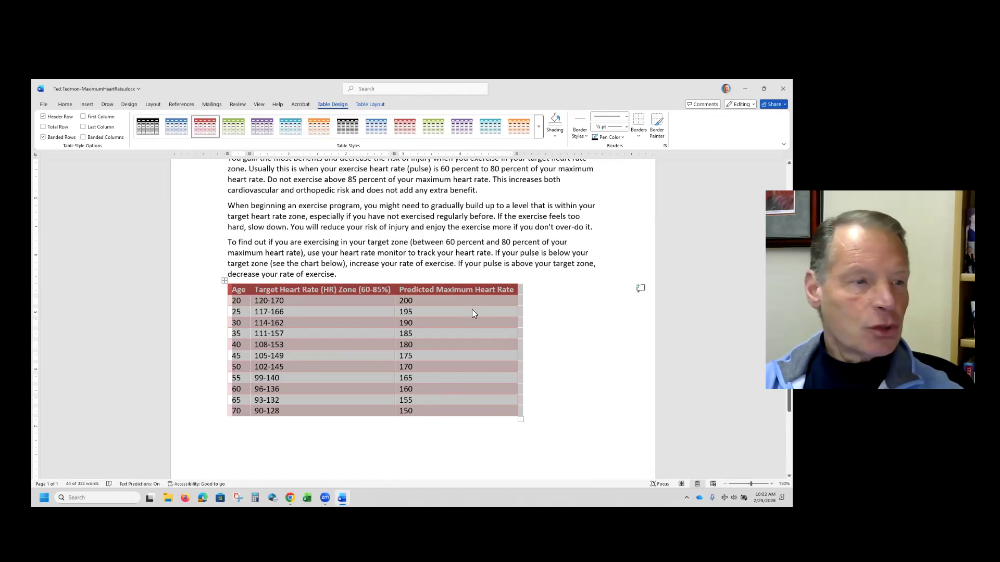
Break the last two table headings onto two lines, replacing the spaces before "Zone (60-85%)" and "Heart Rate".
click(339, 290)
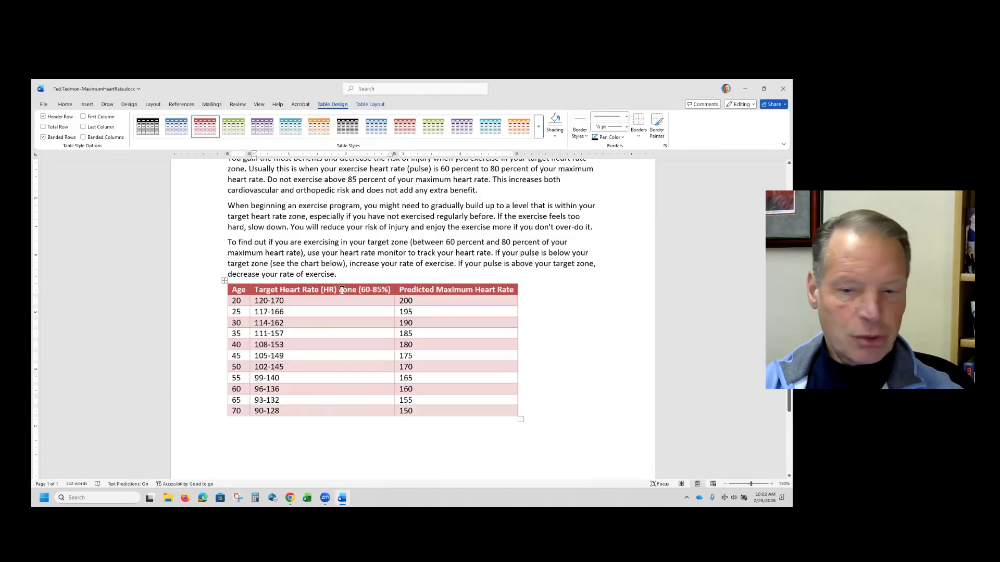
key(BackSpace)
key(Return)
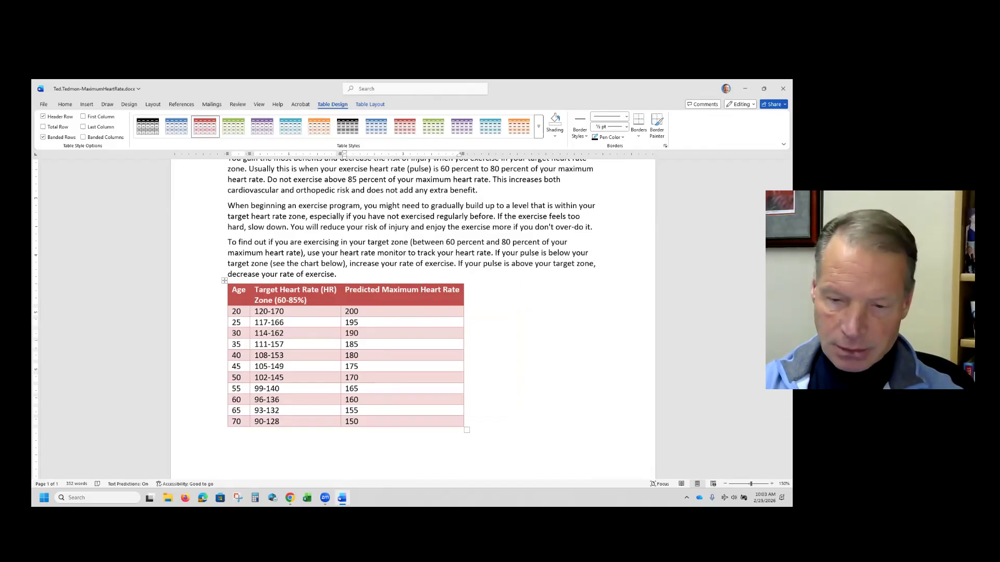
key(BackSpace)
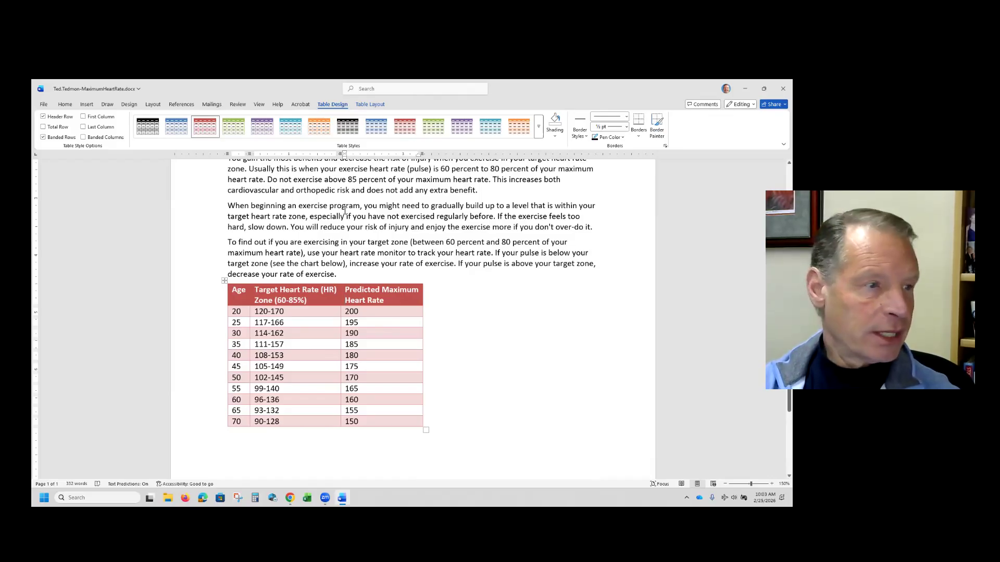
Center the contents of all cells in the heart rate table both horizontally and vertically.
click(224, 280)
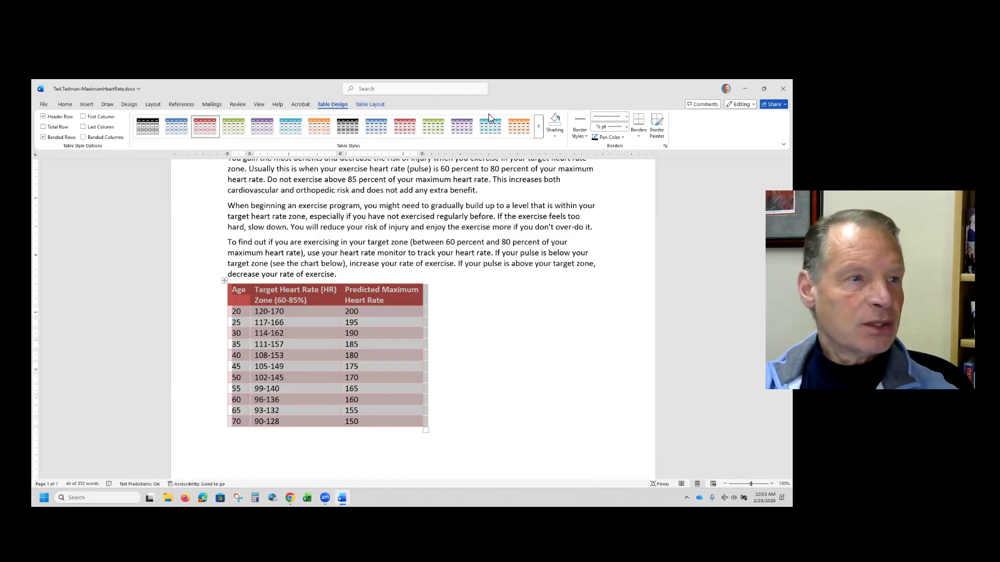
click(375, 105)
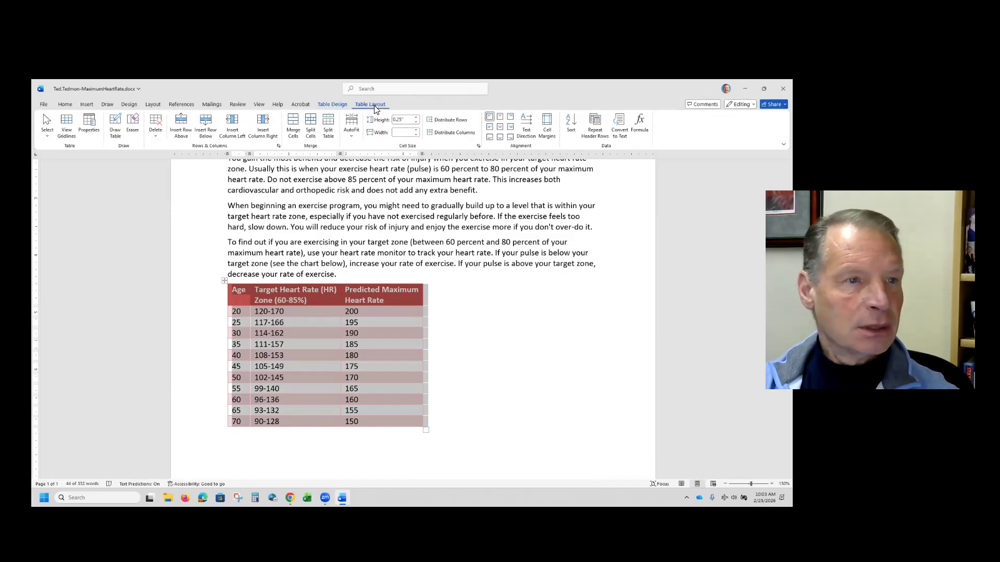
click(500, 128)
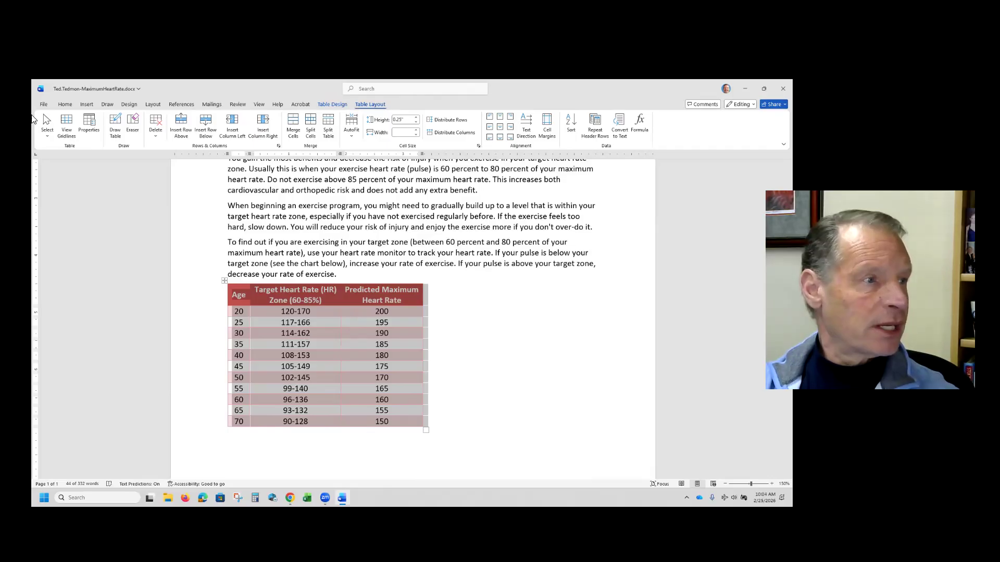
Set the heart rate table's alignment on the page to Center in its table properties.
click(91, 125)
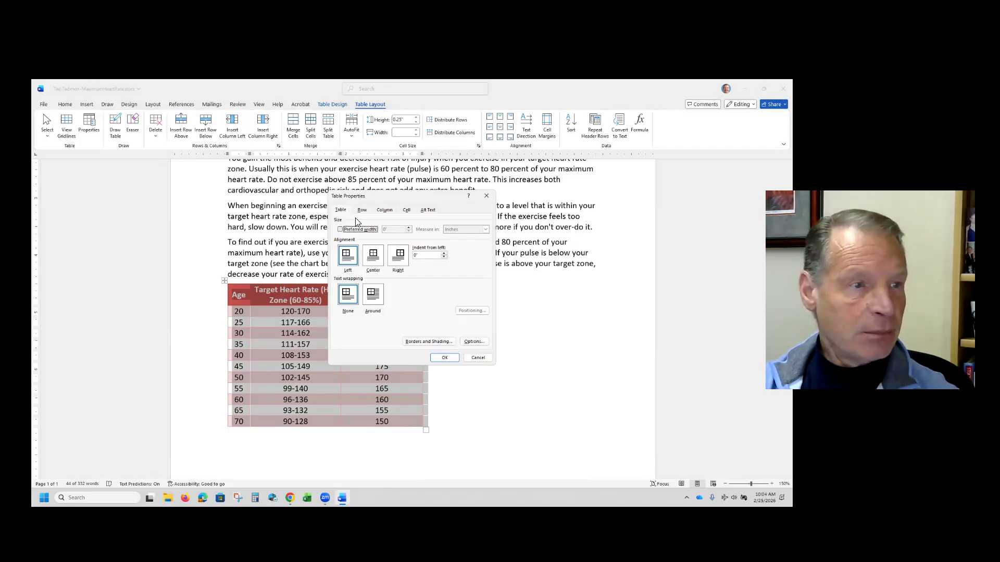
click(340, 210)
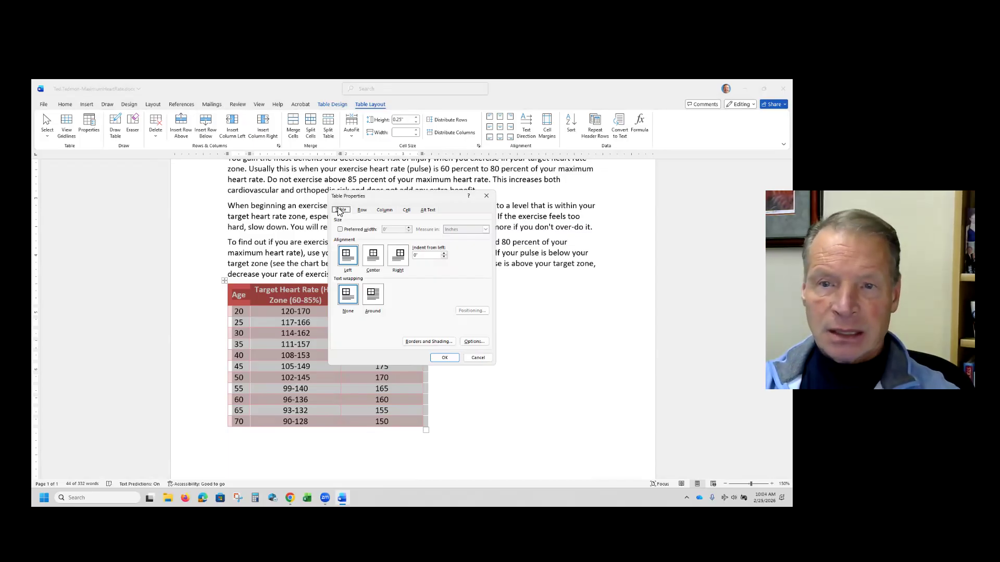
click(373, 259)
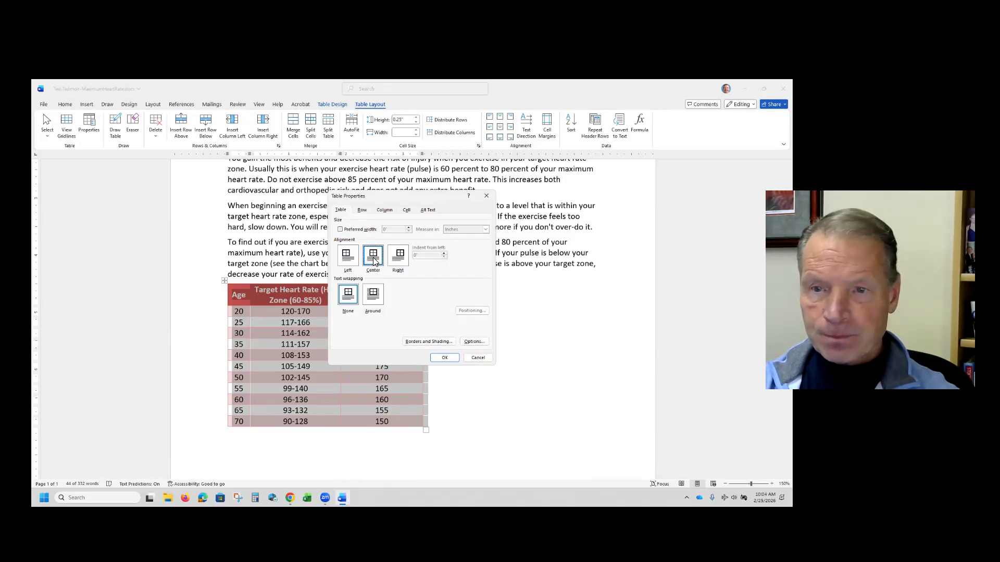
click(446, 357)
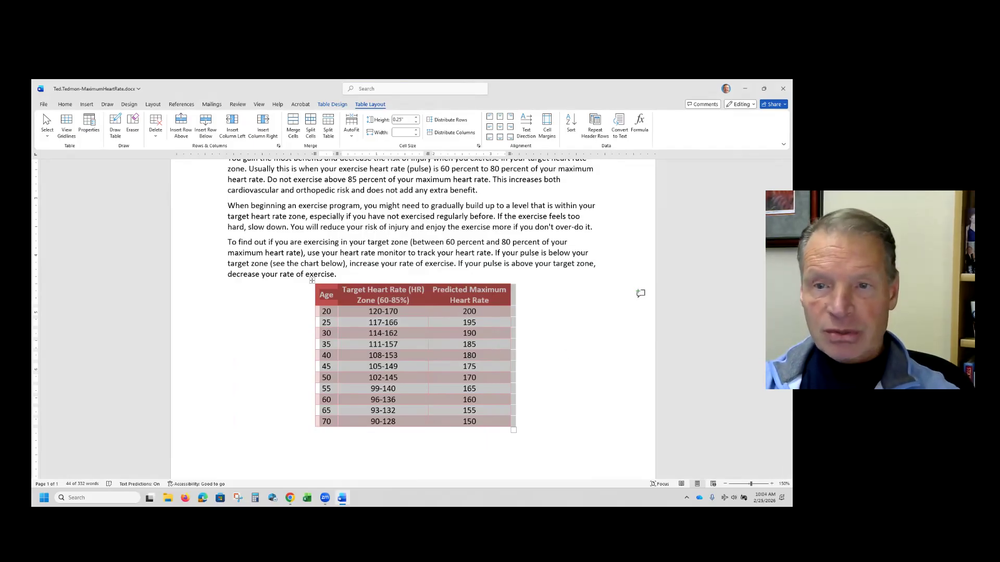
Set the table's default cell margins to 0.03" for top and bottom and 0.1" for left and right.
click(547, 125)
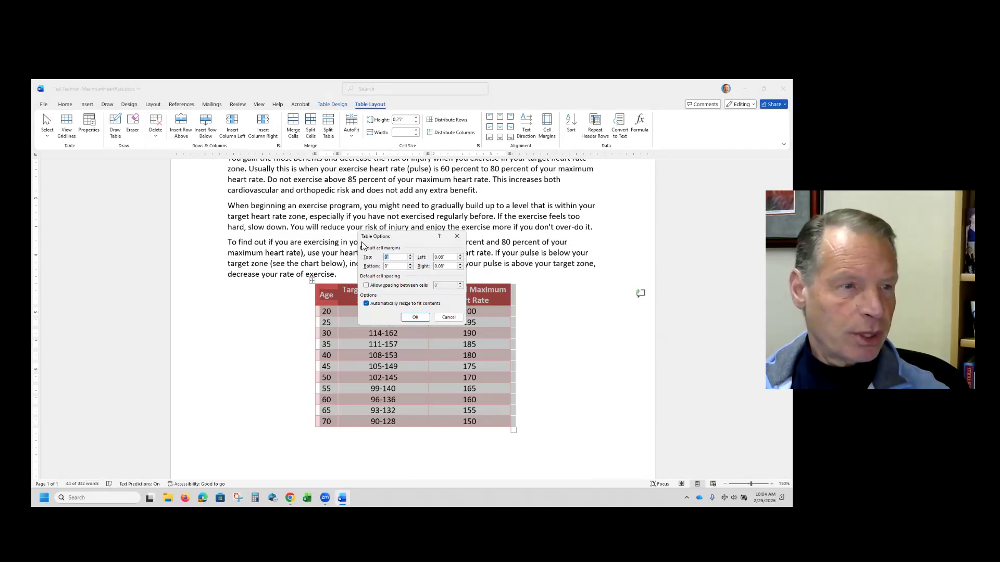
click(410, 257)
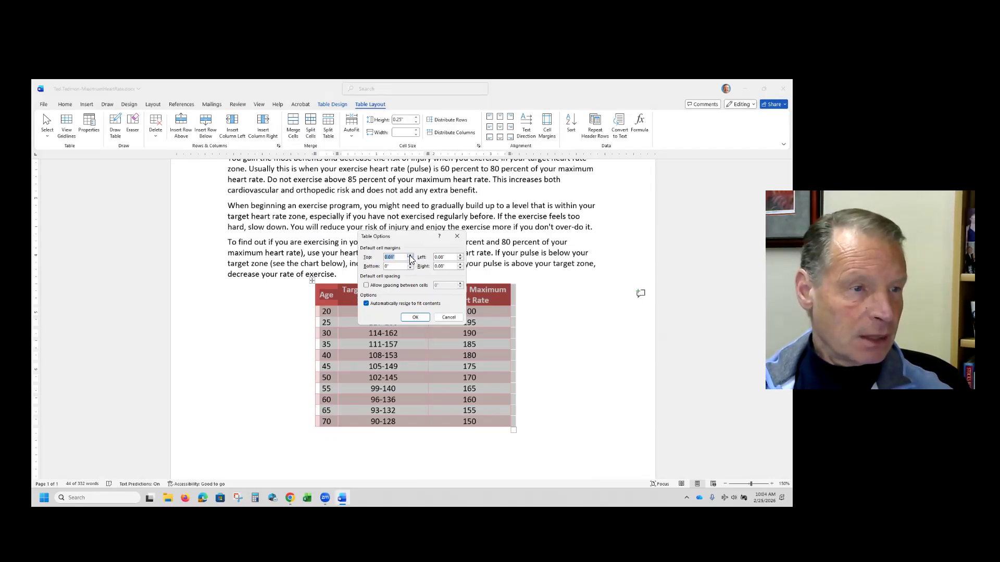
click(410, 257)
click(410, 264)
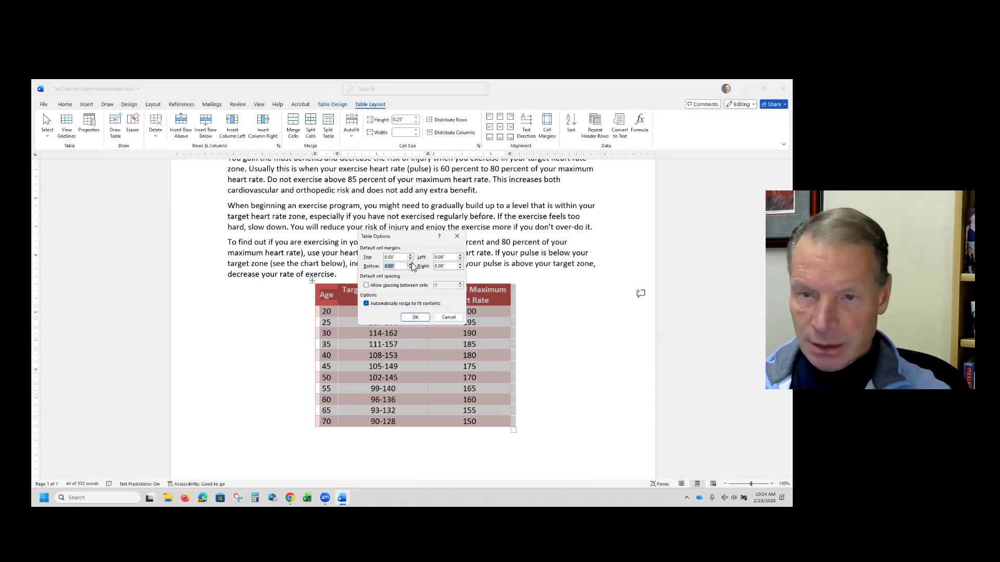
click(460, 257)
click(460, 257)
click(461, 264)
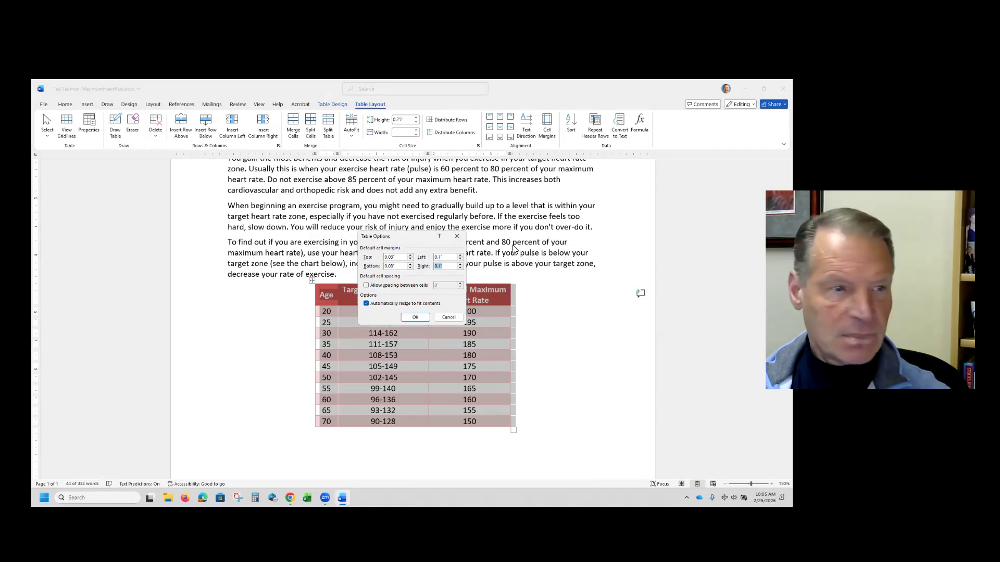
click(415, 317)
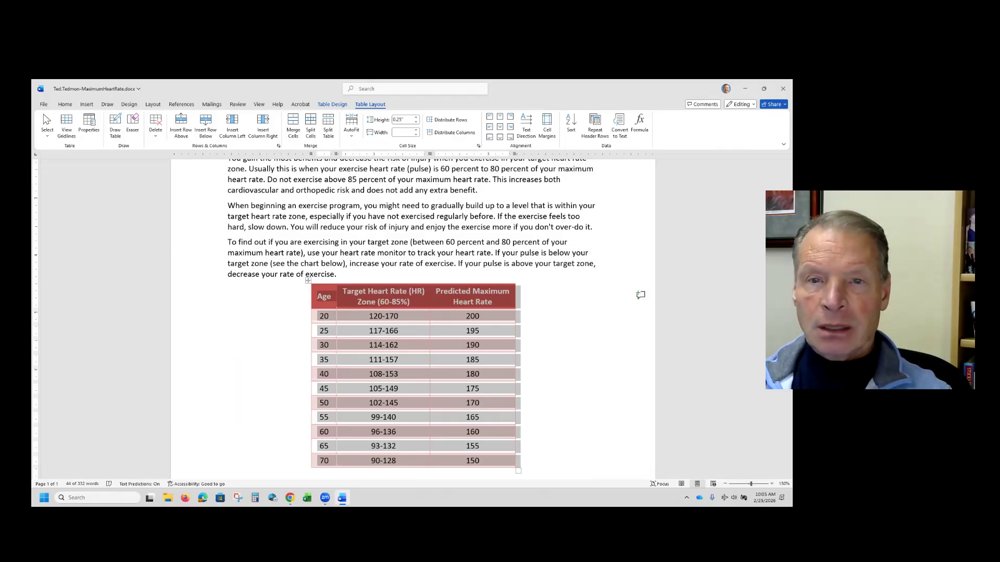
scroll(652, 345, up, 3)
scroll(651, 345, up, 1)
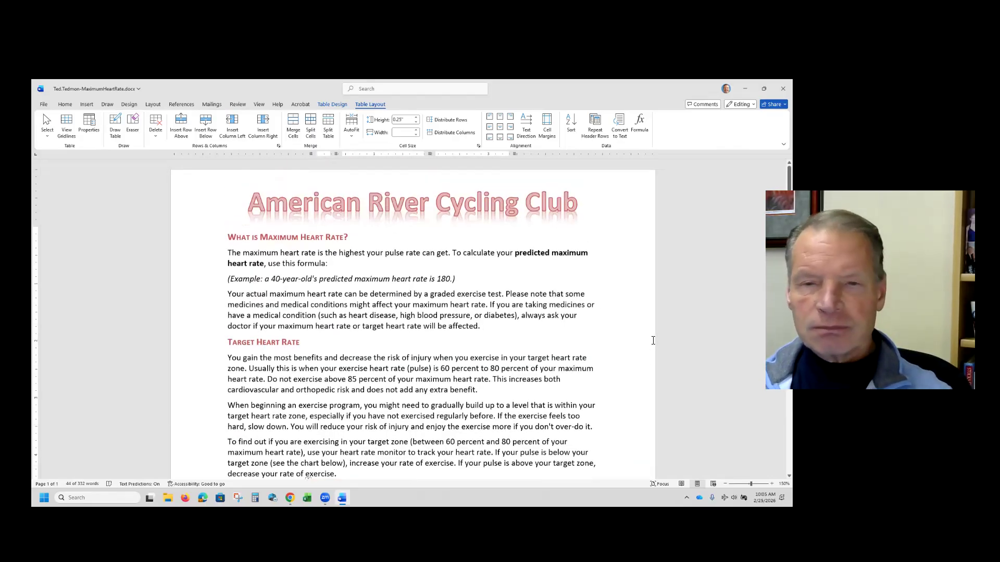